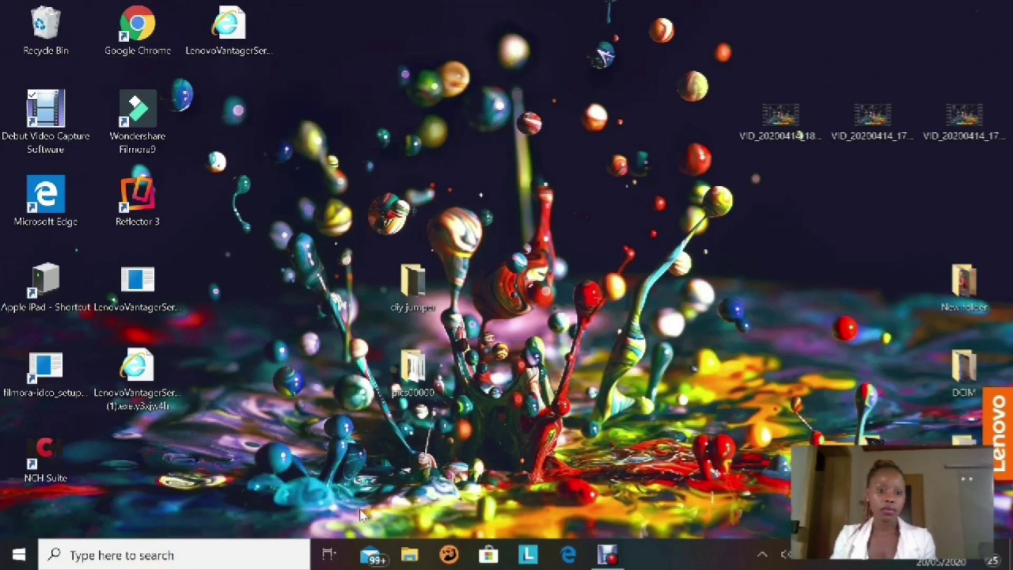
Step: Launch Filmora9 from its desktop shortcut and dismiss the hardware-requirements warning
click(136, 123)
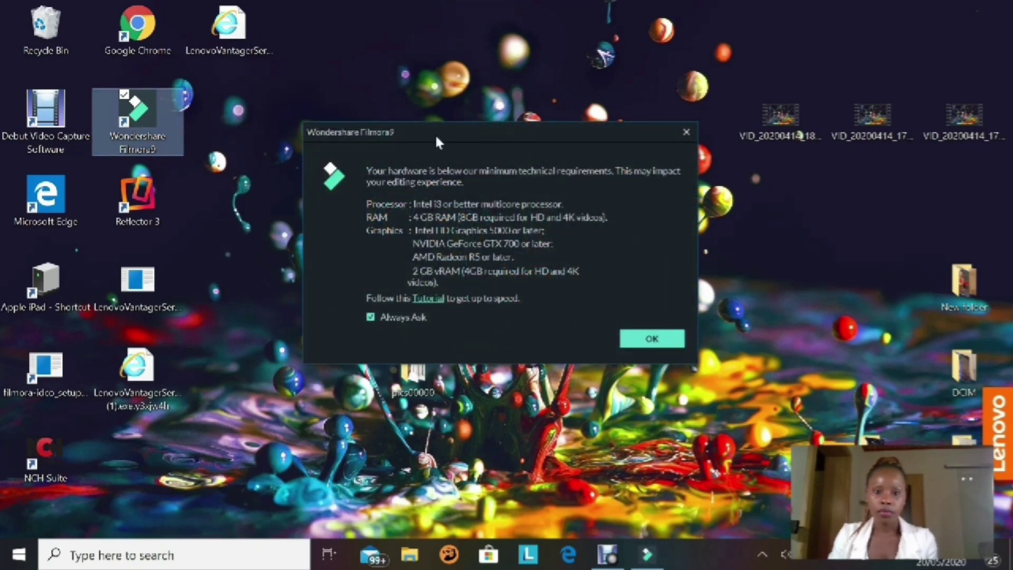
click(660, 341)
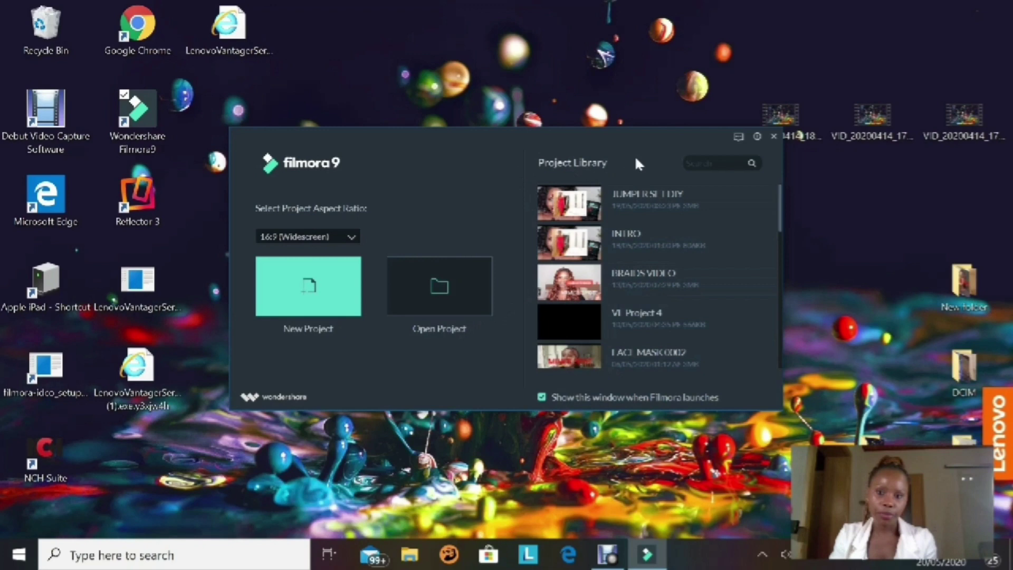
Step: Start a new untitled project and show the File > Record Media options for webcam, screen and voiceover
click(301, 289)
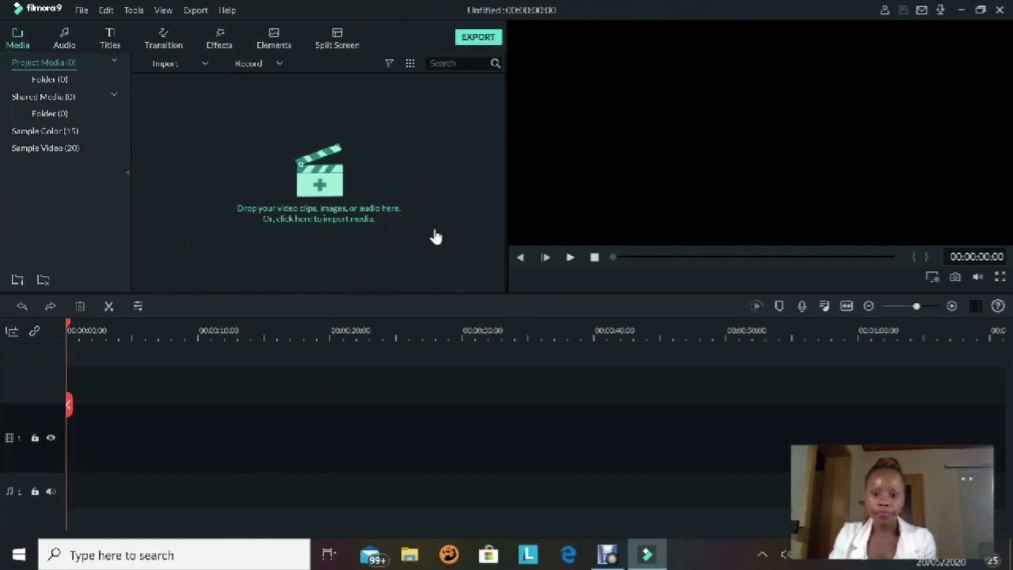
click(81, 10)
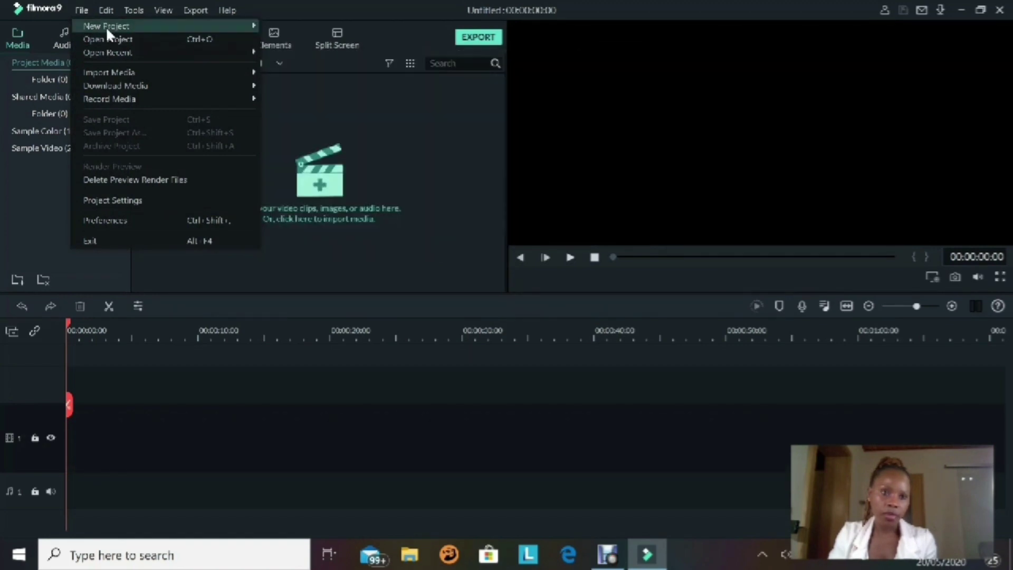
mouse_move(118, 76)
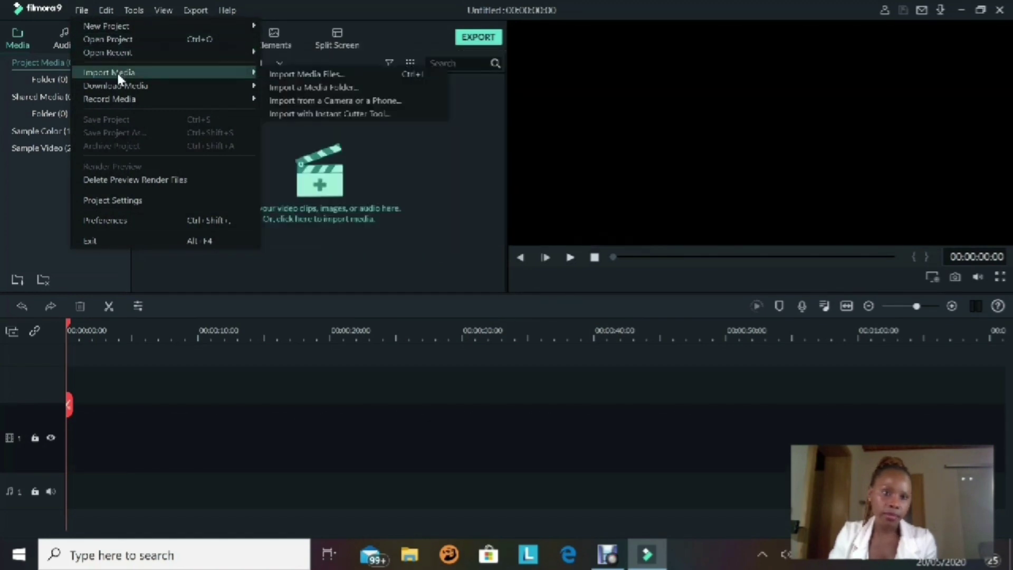
mouse_move(94, 104)
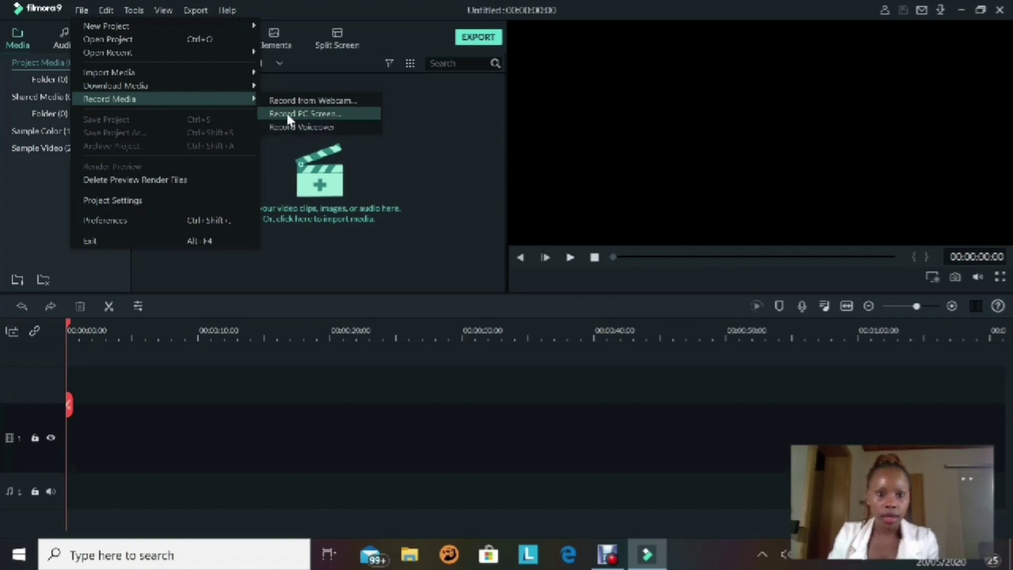
Step: Open the PC screen recorder, shrink the capture region, then restore it to full 1536×864
click(315, 115)
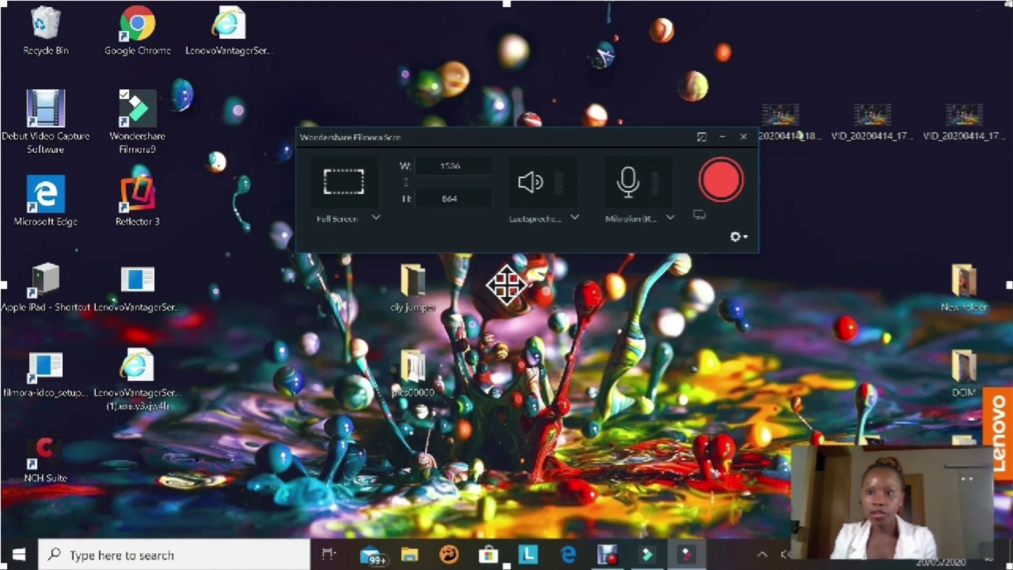
mouse_move(1006, 6)
mouse_down()
mouse_move(887, 90)
mouse_move(837, 106)
mouse_move(644, 152)
mouse_move(585, 158)
mouse_move(502, 142)
mouse_up()
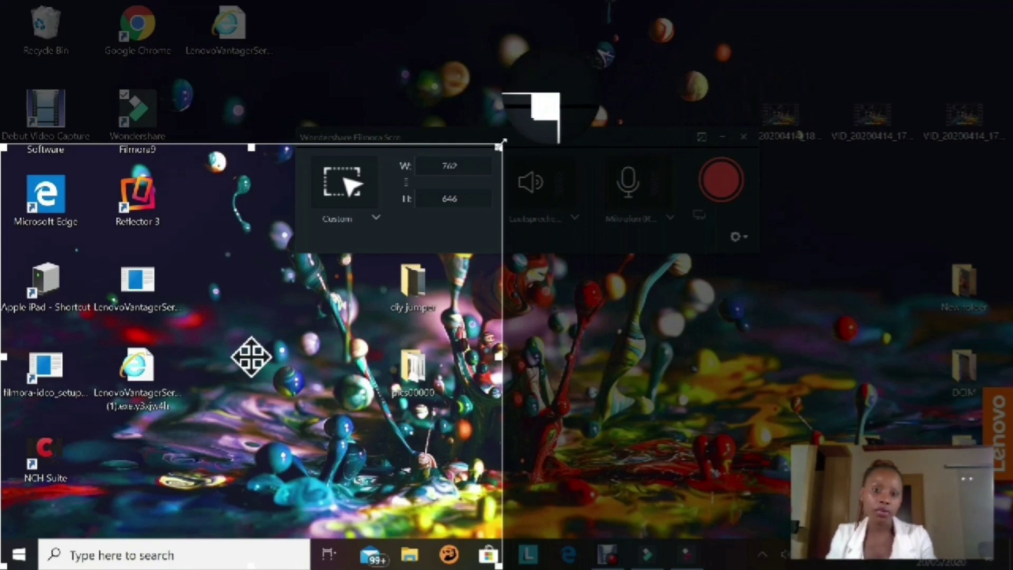
mouse_move(503, 141)
mouse_down()
mouse_move(522, 106)
mouse_move(818, 32)
mouse_move(1010, 2)
mouse_up()
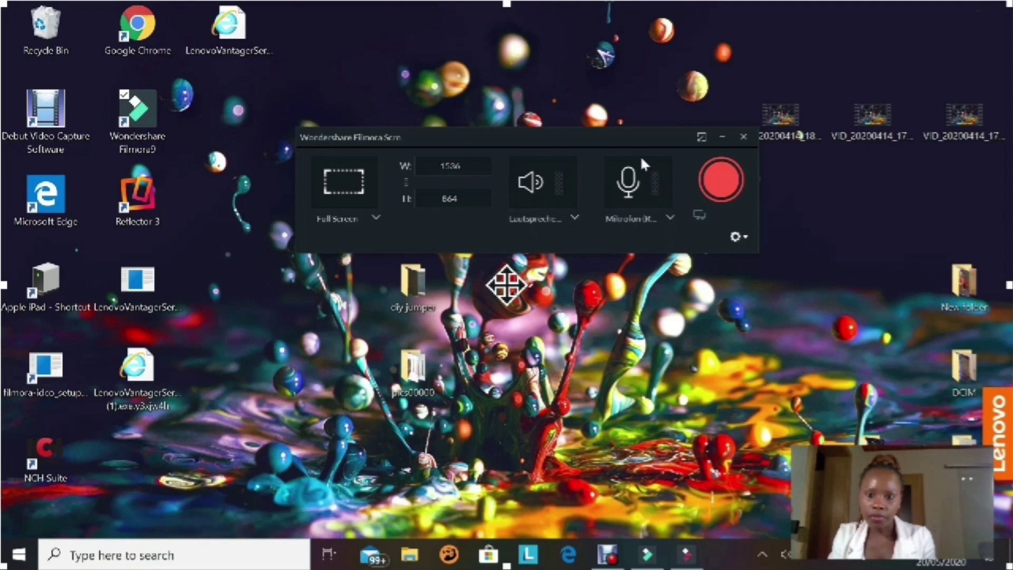
Step: Turn the recorder's microphone input off and back on, leaving it enabled
click(670, 217)
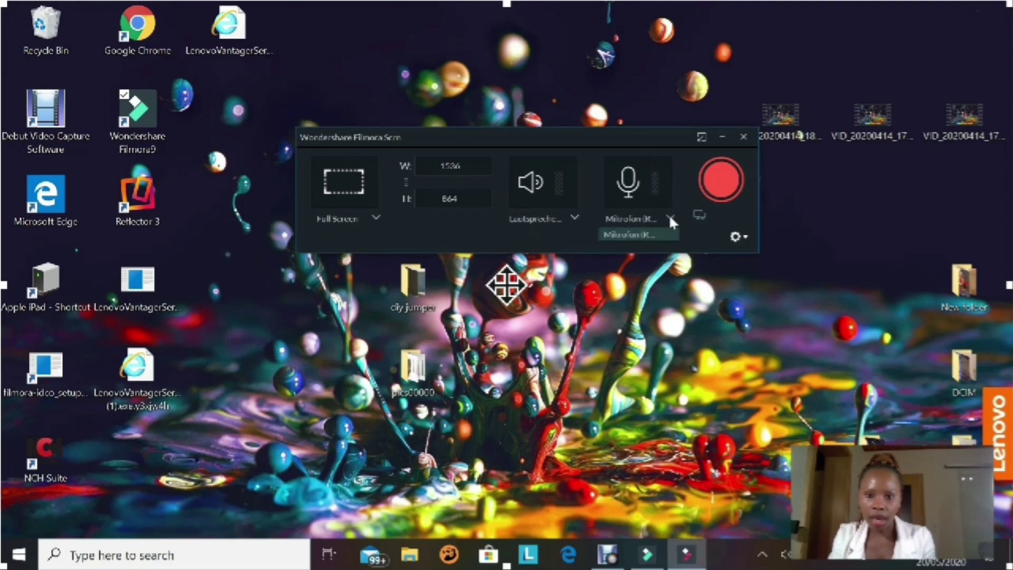
click(641, 196)
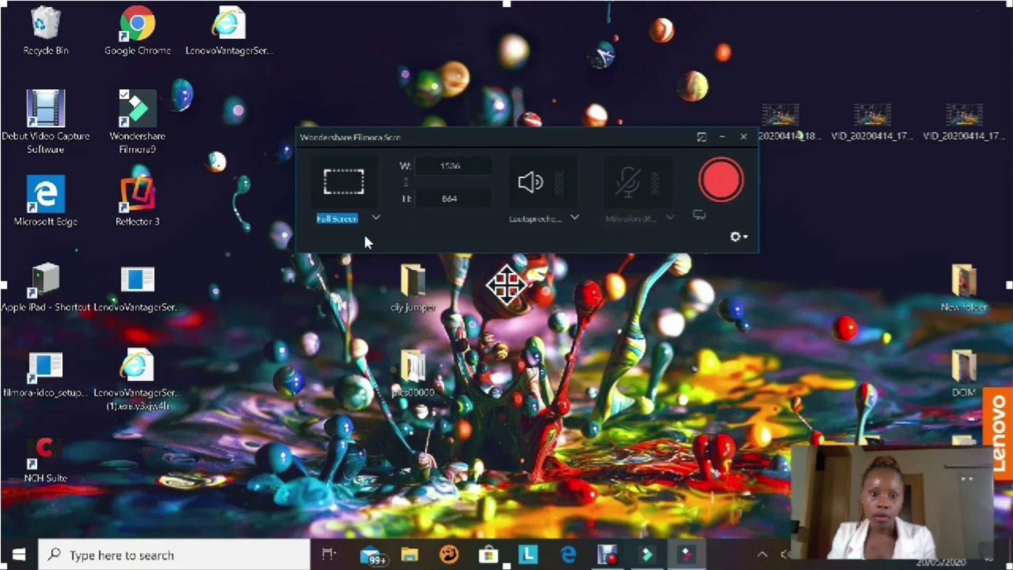
click(633, 186)
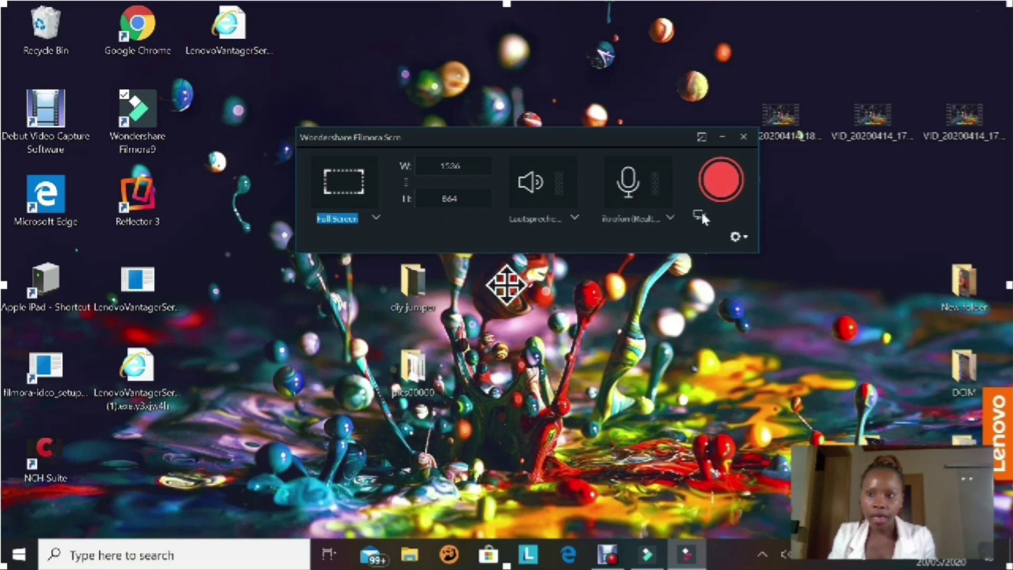
Step: Set the recorder's recording quality to Best in its advanced settings
click(735, 236)
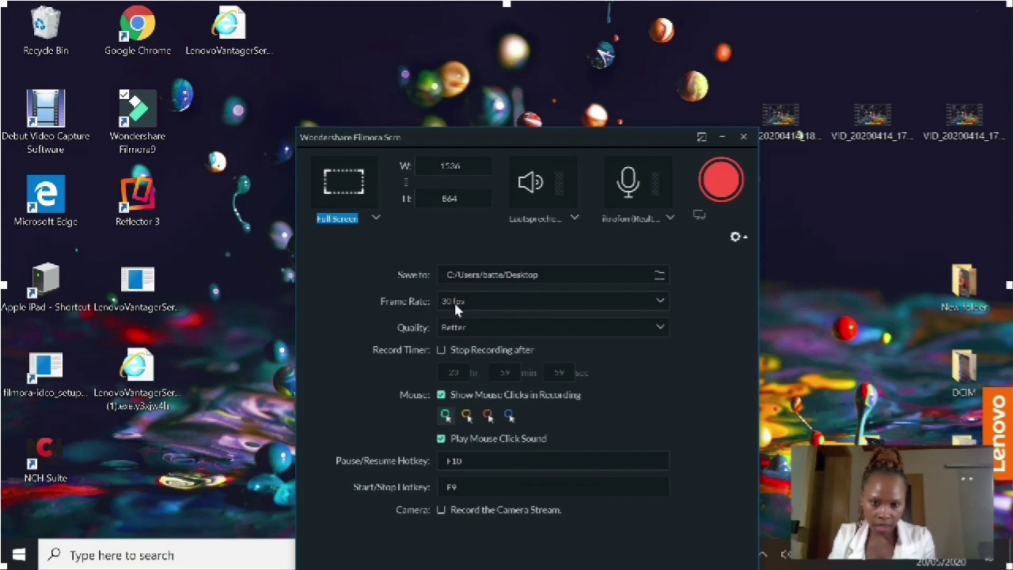
click(658, 324)
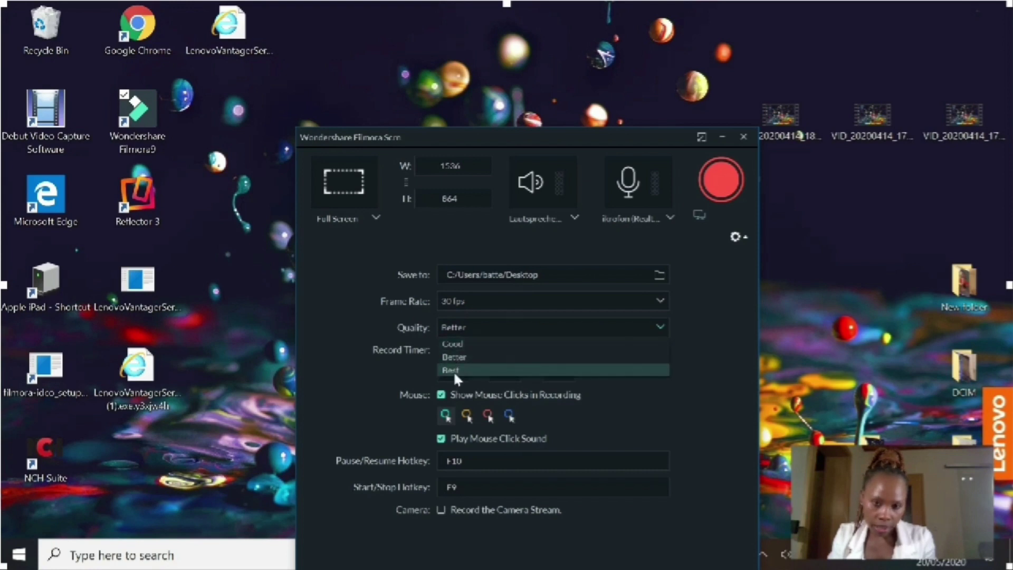
click(458, 369)
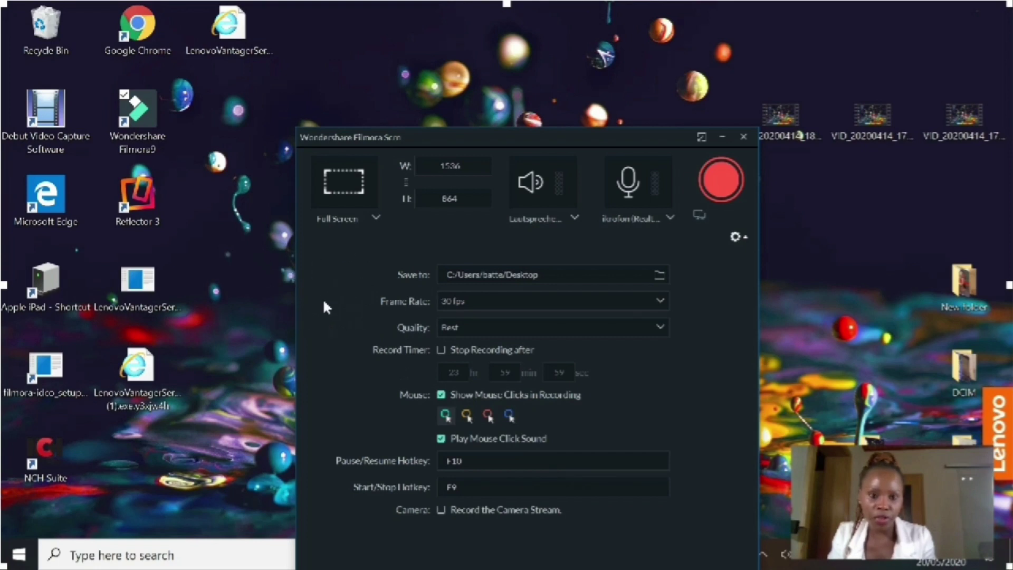
Step: Try yellow and green click highlights, then settle on the blue click colour
click(467, 417)
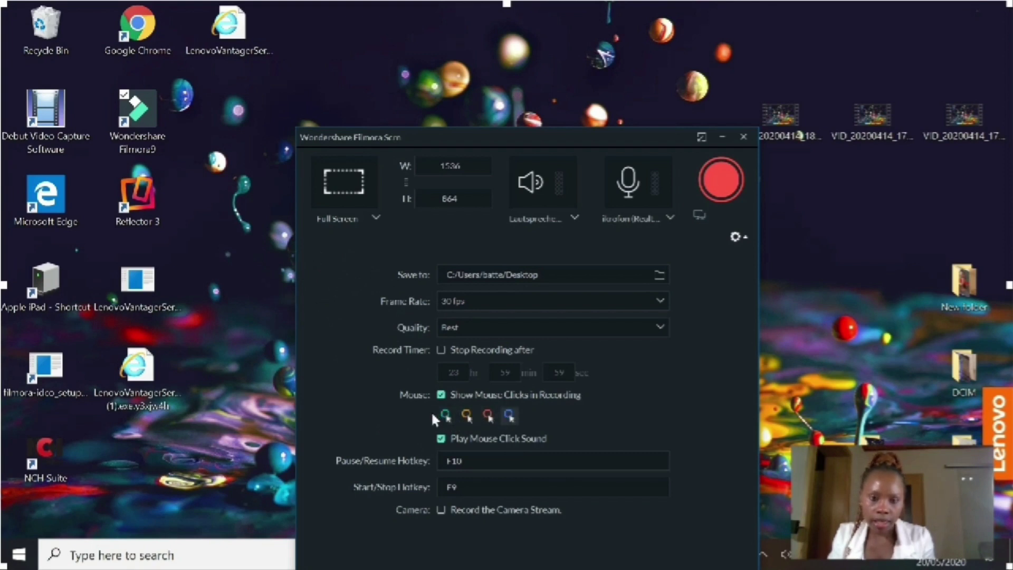
click(446, 416)
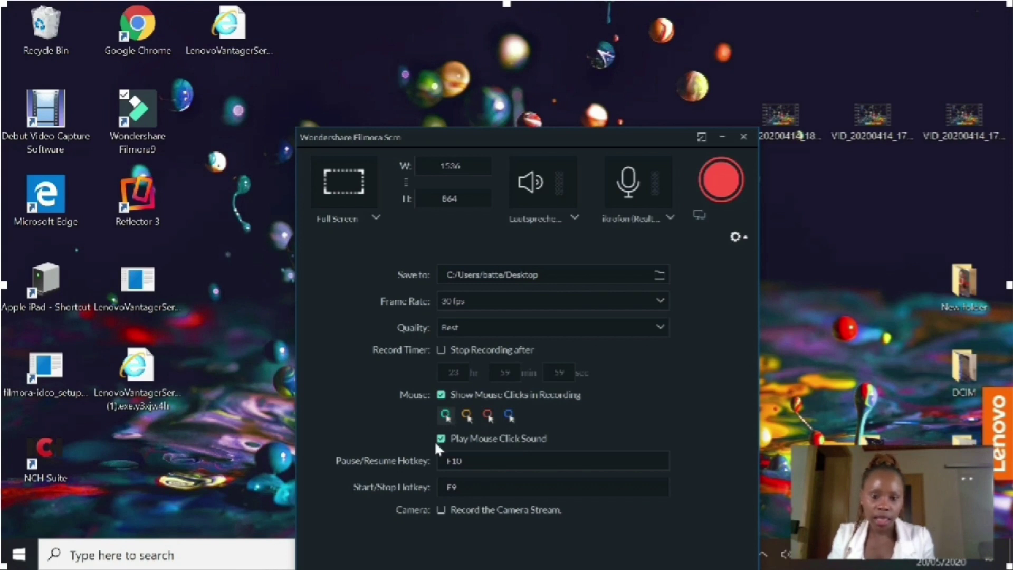
click(511, 417)
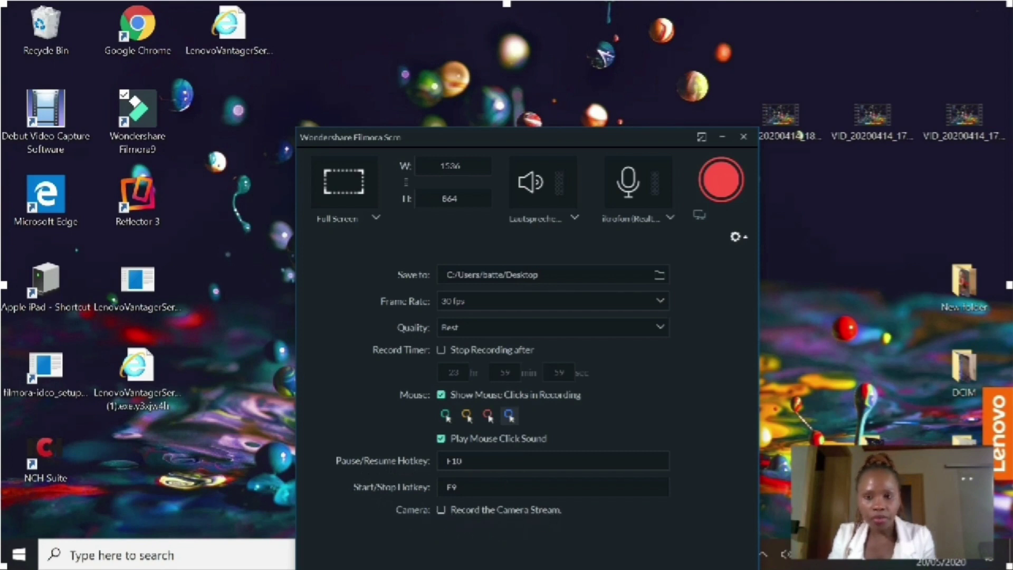
Step: Collapse the recorder settings and start the full-screen recording
click(738, 238)
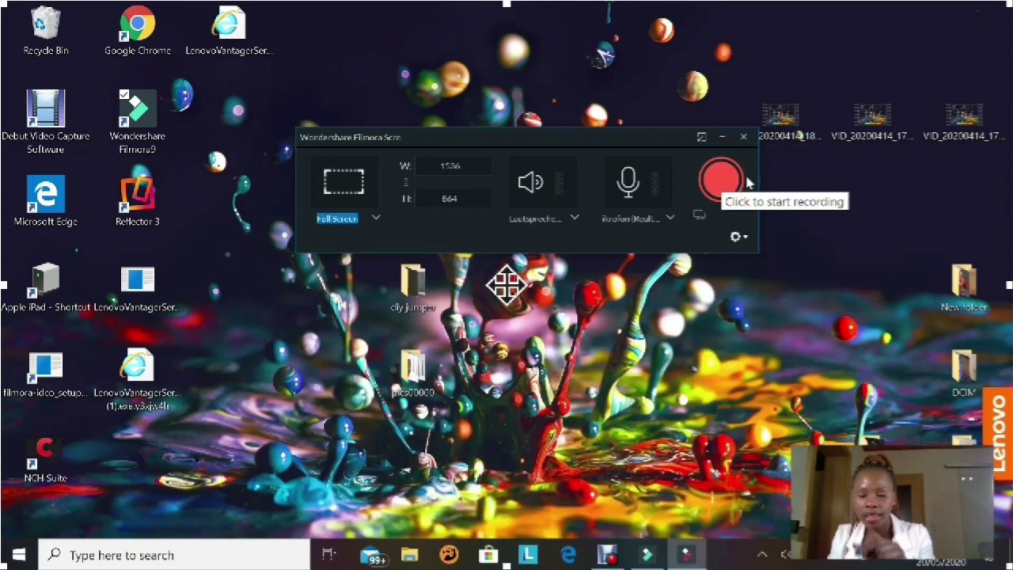
click(716, 181)
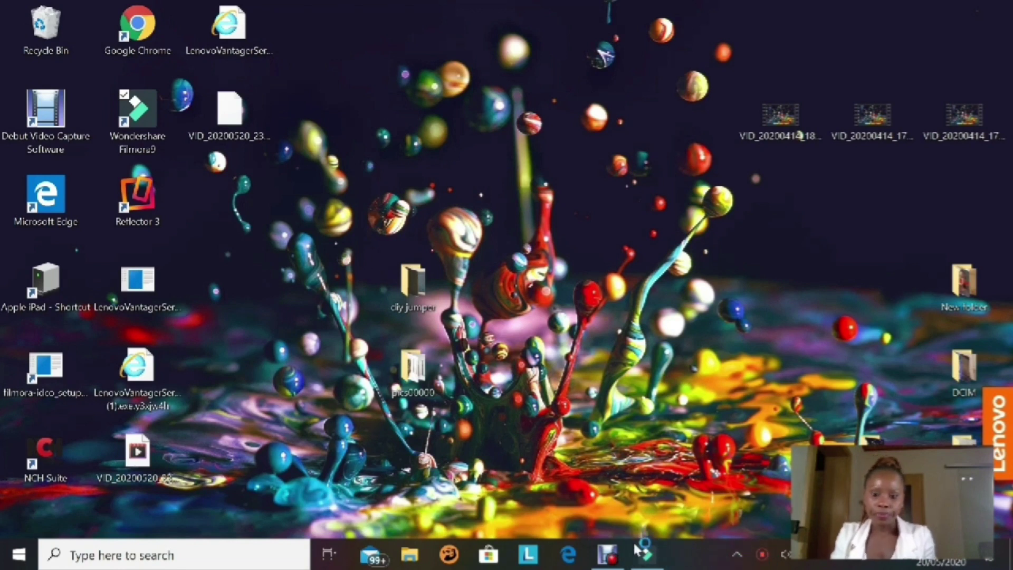
mouse_move(653, 563)
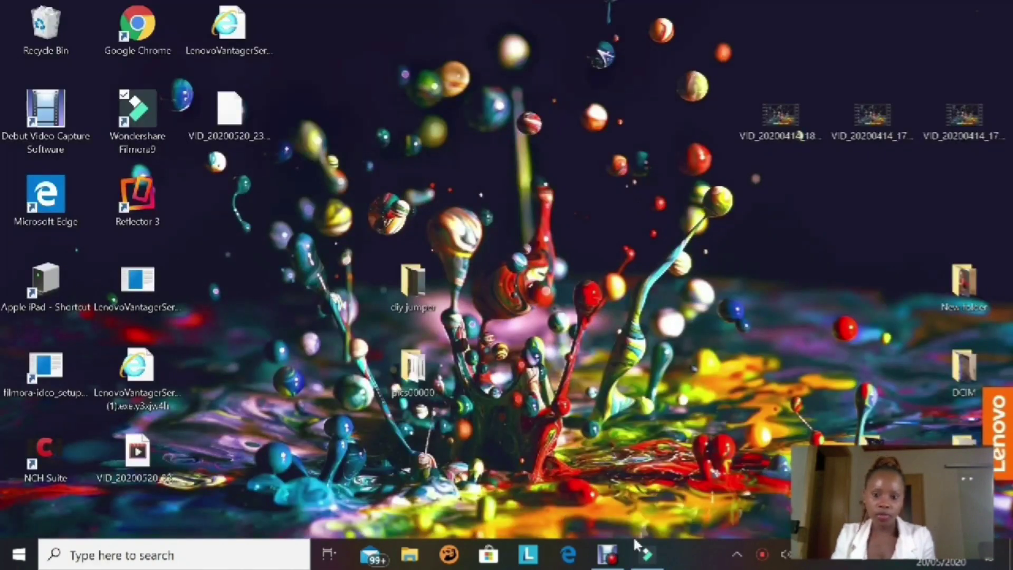
Step: Restore the editor and browse Import Media Files to the Desktop's diy jumper folder
click(645, 553)
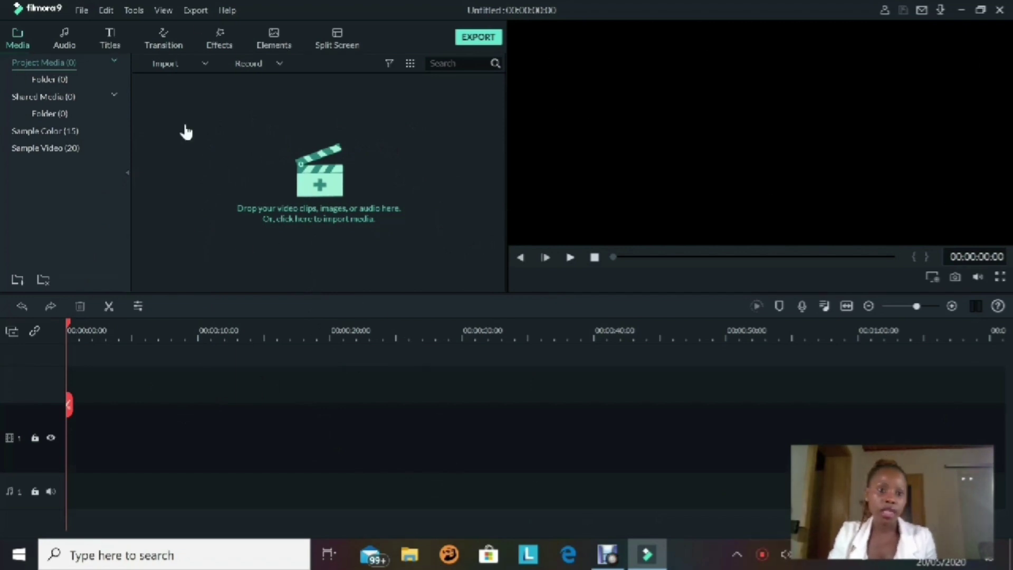
click(167, 63)
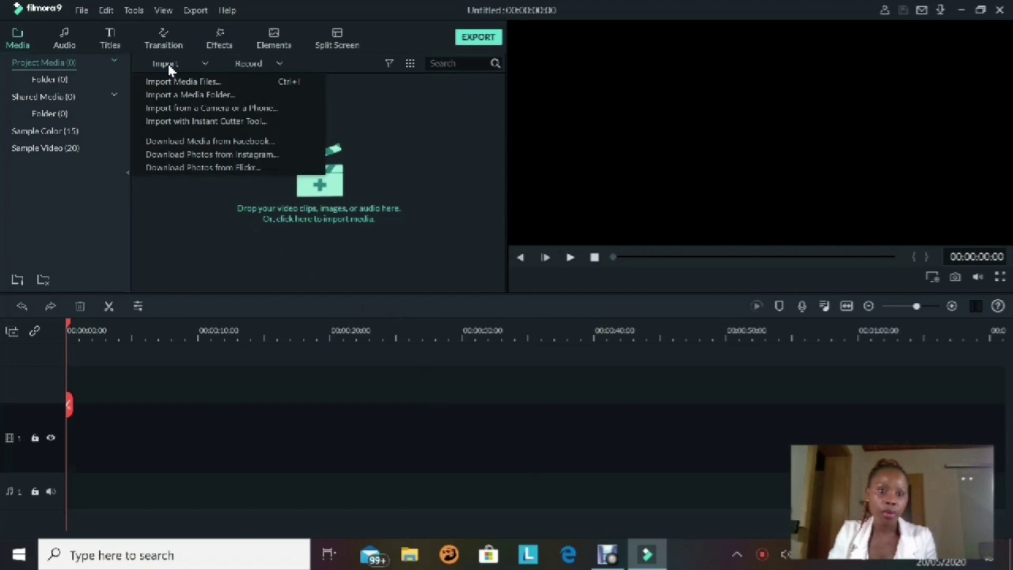
click(208, 81)
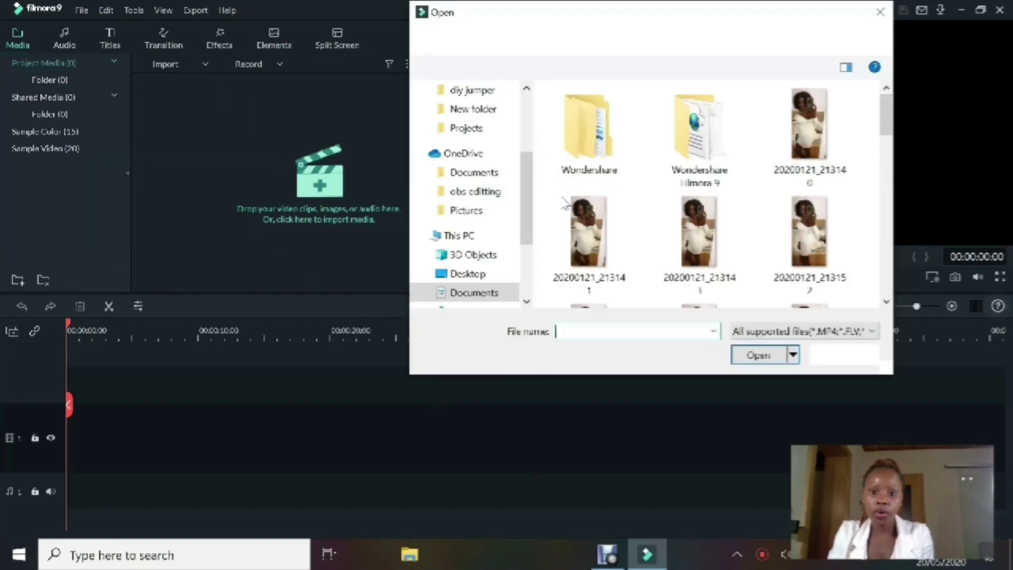
scroll(478, 216, down, 1)
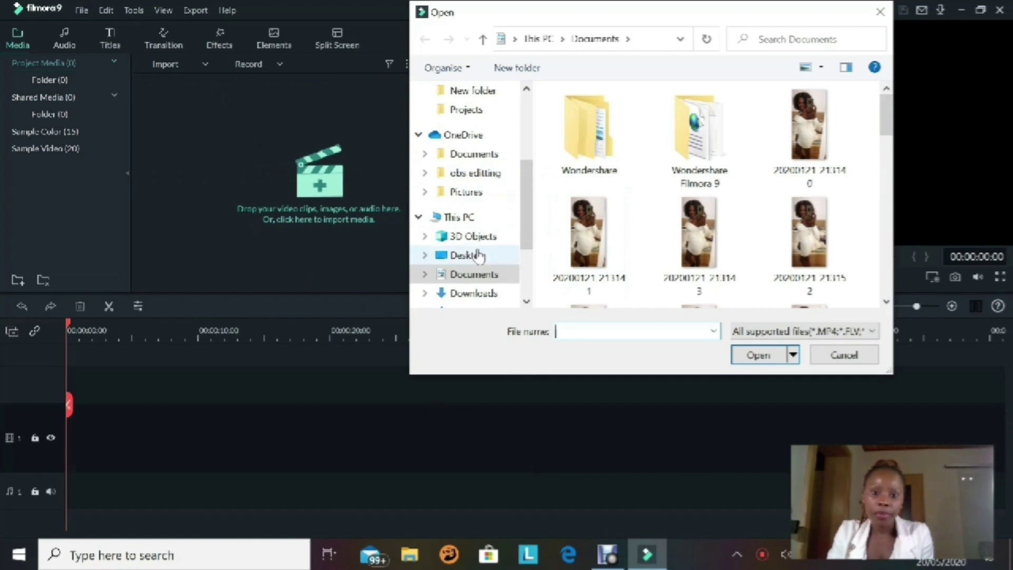
click(478, 256)
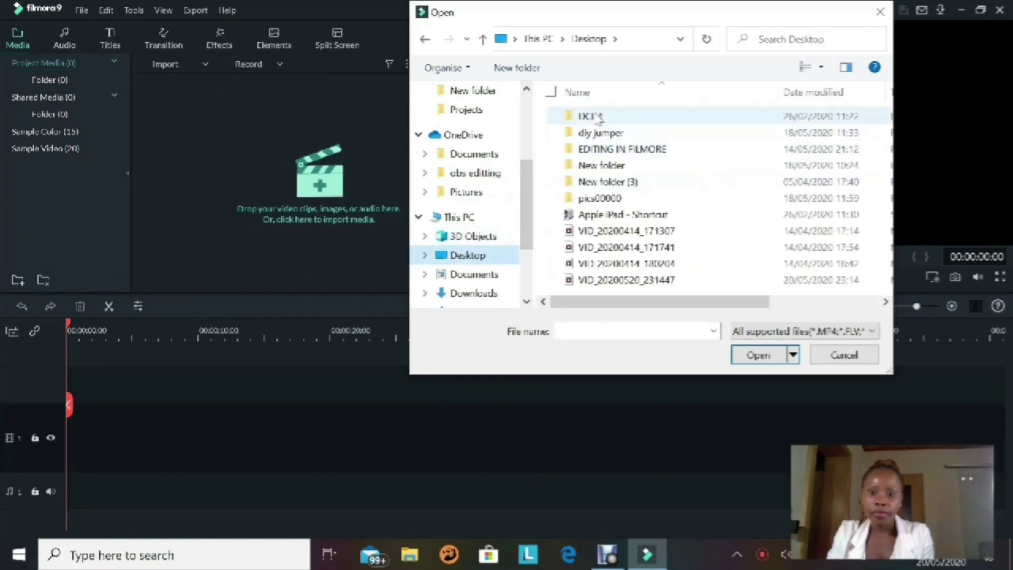
double_click(601, 133)
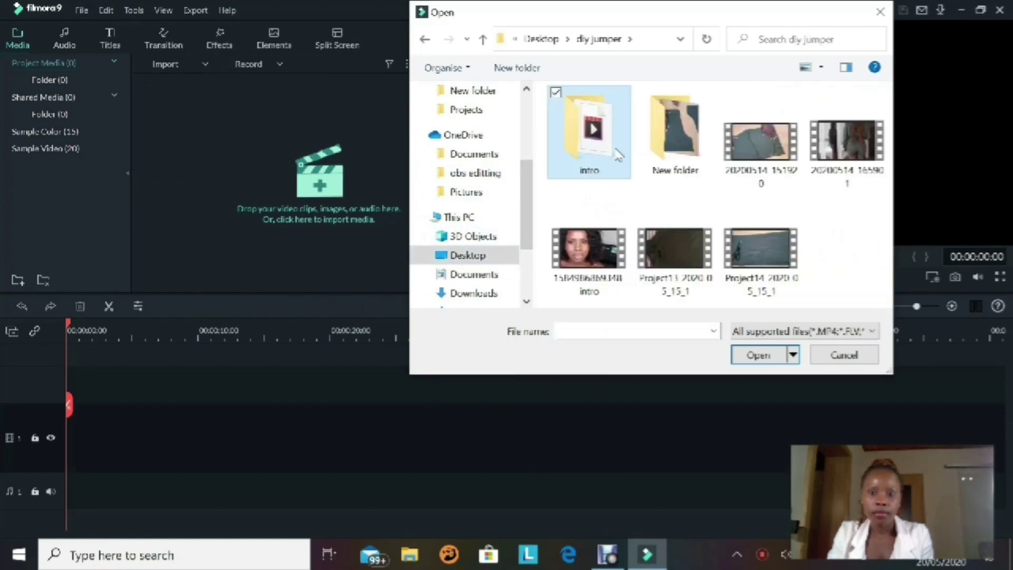
Step: Import clip 20200514_141053 with proxy files and drag it onto video track 1
drag(704, 149, 208, 167)
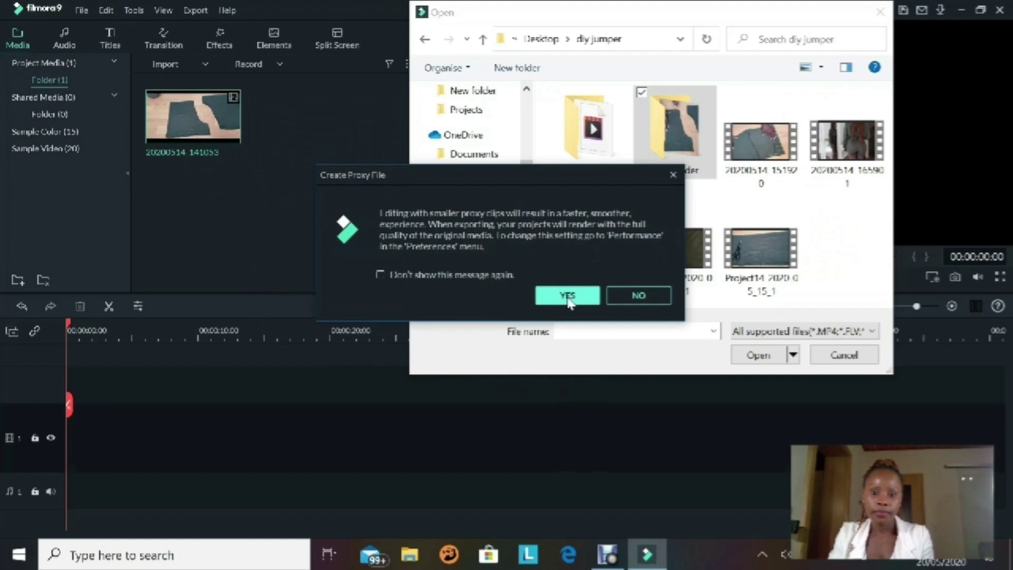
click(567, 294)
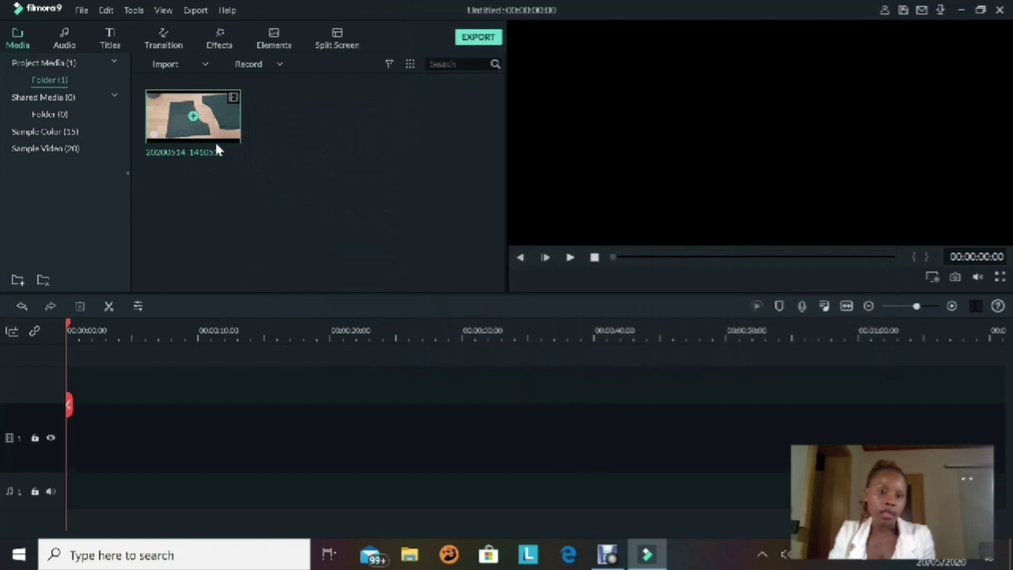
drag(216, 150, 75, 458)
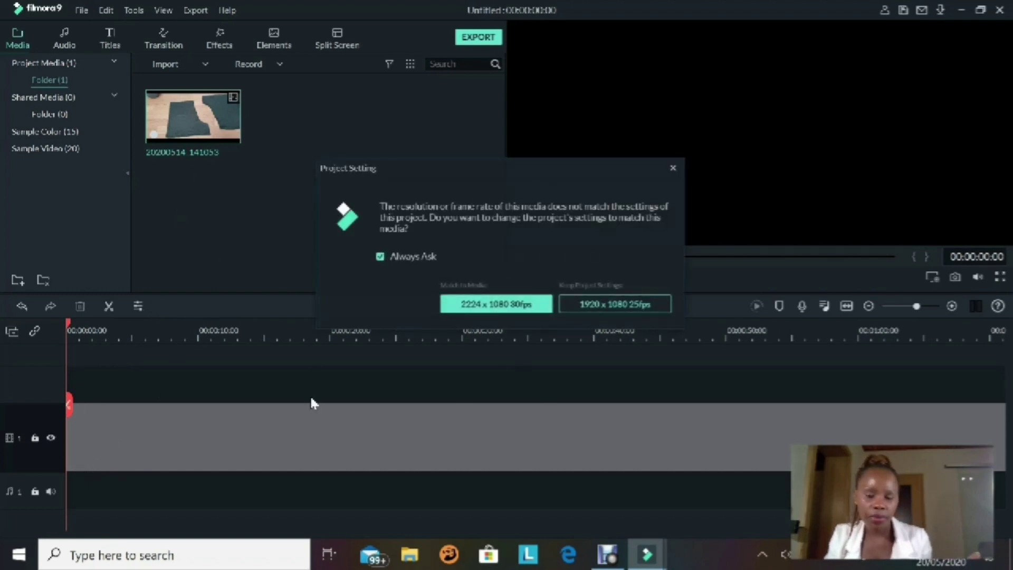
Step: Match the project to 2224 × 1080 30fps and preview clip 20200514_141053, then deselect it
click(506, 309)
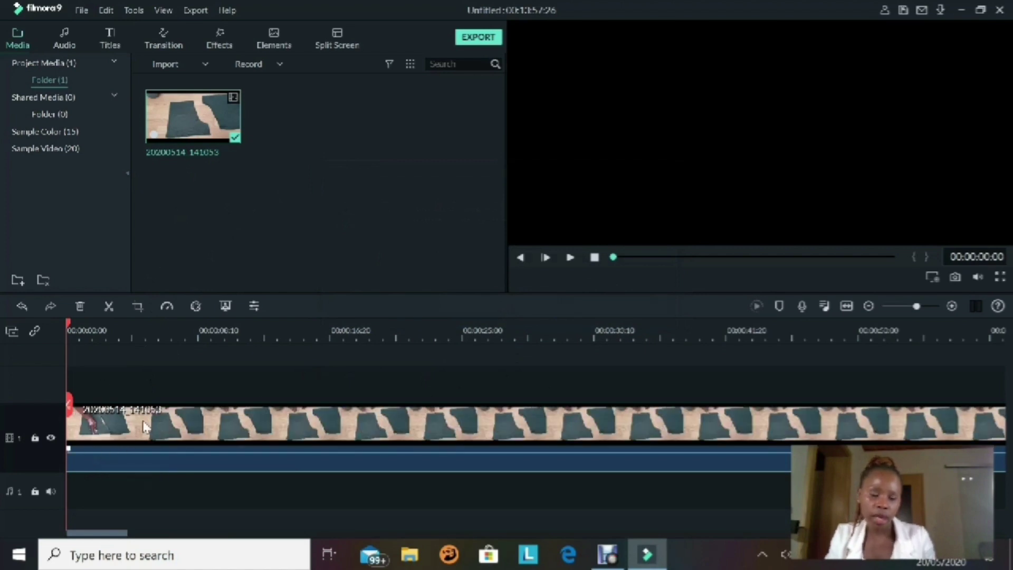
click(610, 154)
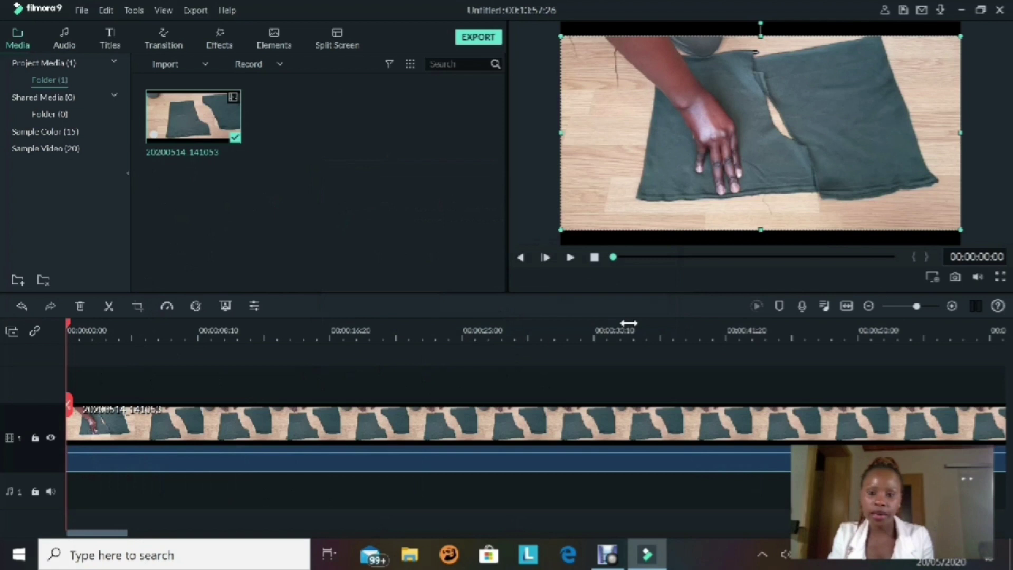
click(764, 242)
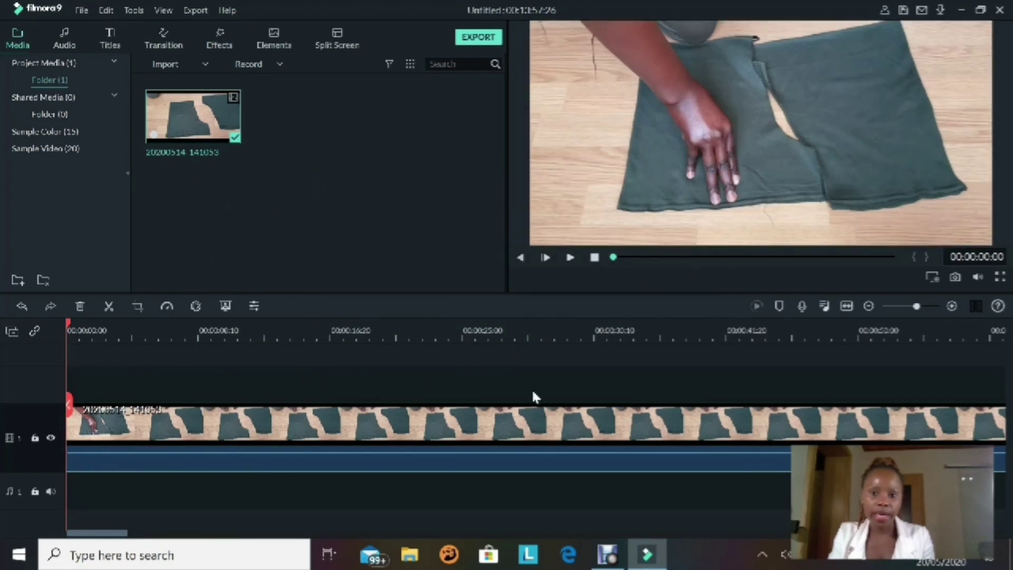